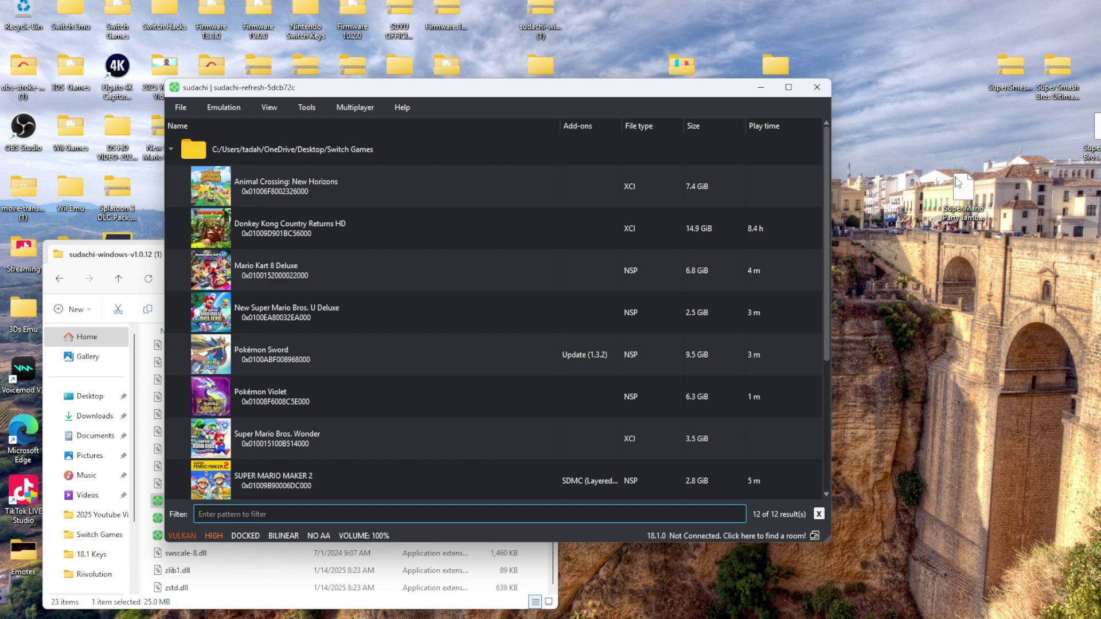
Step: Move the Super Mario Party Jamboree file from the desktop into the Switch Games folder
{"action": "mouse_move", "coordinate": [958, 181]}
{"action": "left_mouse_down"}
{"action": "mouse_move", "coordinate": [117, 8]}
{"action": "mouse_move", "coordinate": [970, 188]}
{"action": "left_mouse_up"}
{"action": "mouse_move", "coordinate": [970, 188]}
{"action": "left_mouse_down"}
{"action": "mouse_move", "coordinate": [197, 10]}
{"action": "mouse_move", "coordinate": [119, 8]}
{"action": "left_mouse_up"}
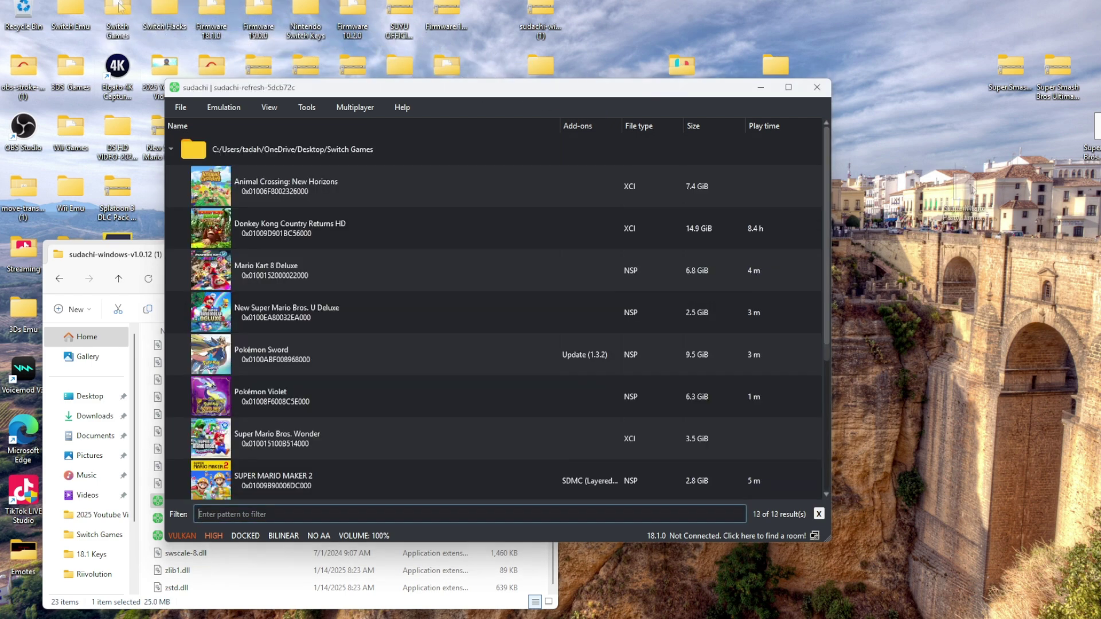
{"action": "mouse_move", "coordinate": [120, 8]}
{"action": "left_mouse_down"}
{"action": "mouse_move", "coordinate": [828, 145]}
{"action": "mouse_move", "coordinate": [120, 6]}
{"action": "left_mouse_up"}
{"action": "scroll", "coordinate": [316, 458], "scroll_direction": "down", "scroll_amount": 5}
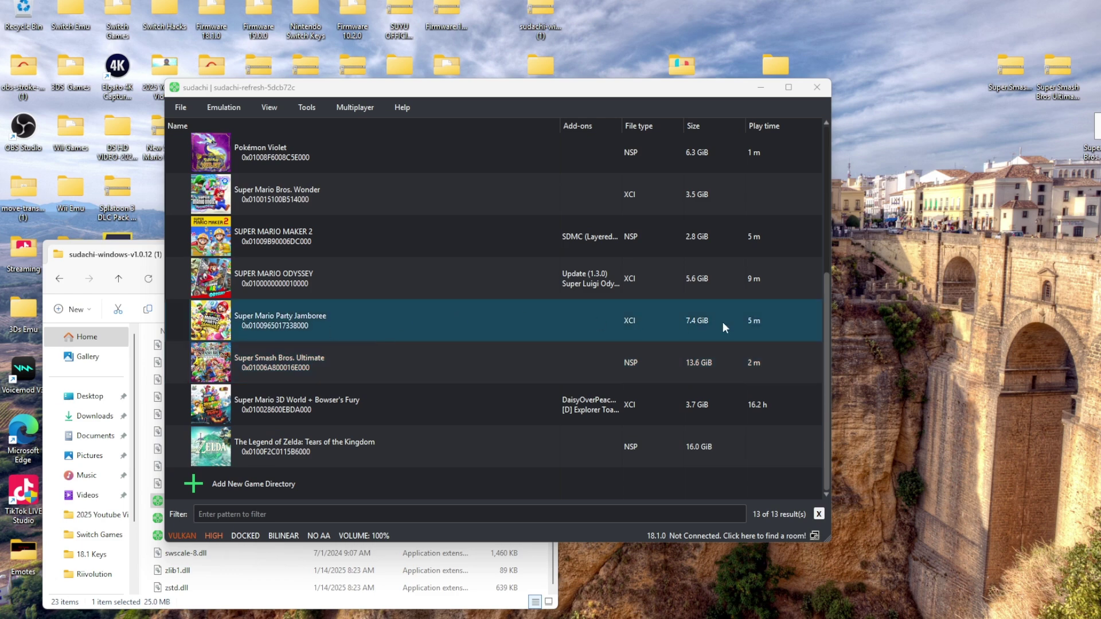
Step: Launch Super Mario Party Jamboree from the game list and show it fullscreen
{"action": "left_click", "coordinate": [513, 318]}
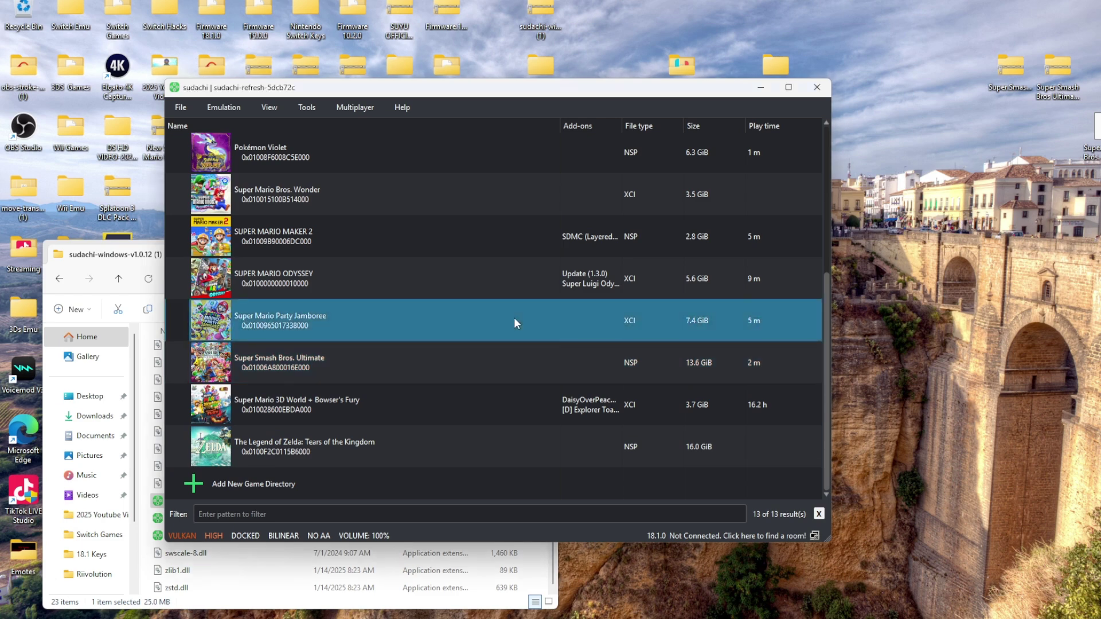
{"action": "double_click", "coordinate": [513, 317]}
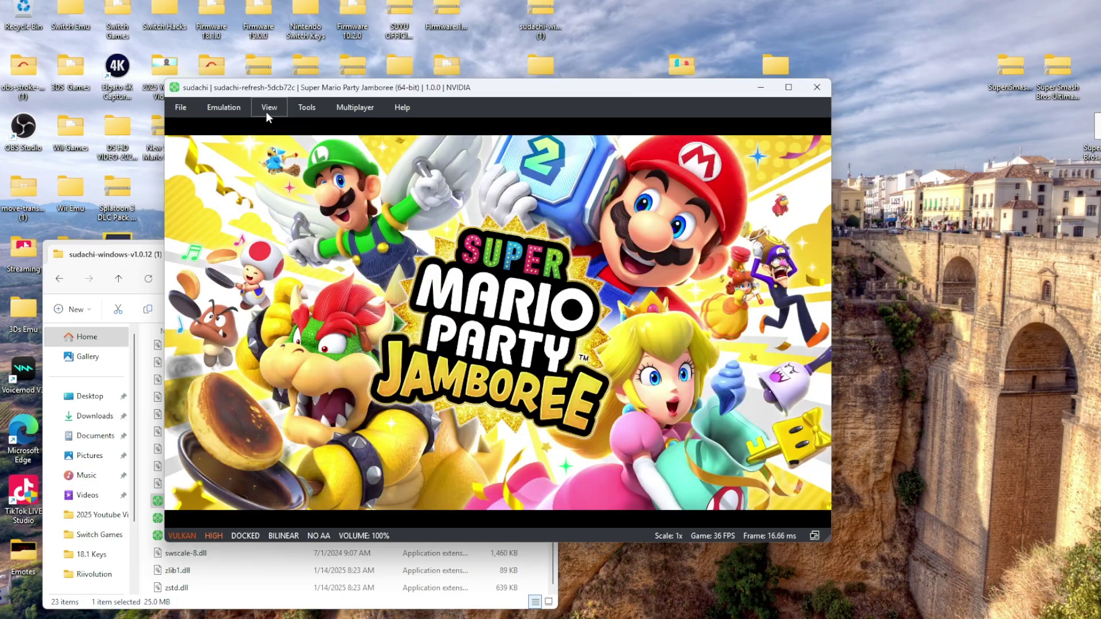
{"action": "left_click", "coordinate": [267, 112]}
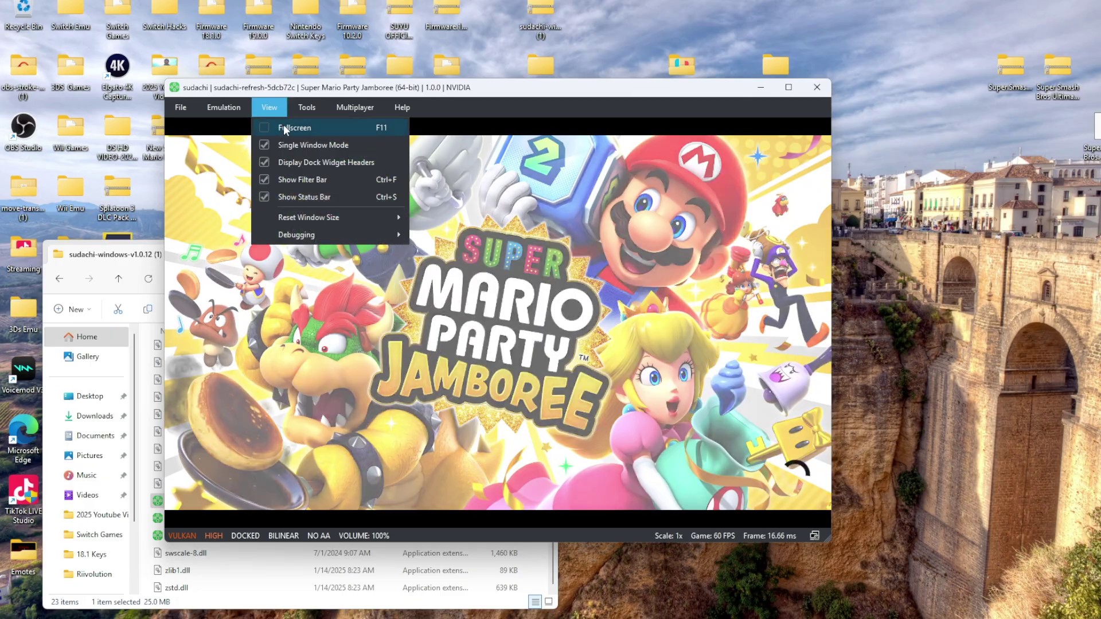